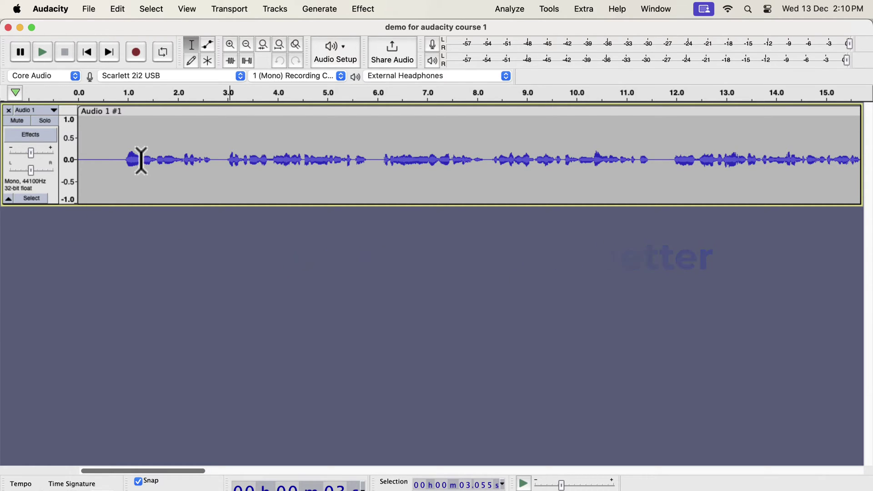
# Select the whole Audio 1 voice recording with Cmd+A.
pyautogui.press('super+a')
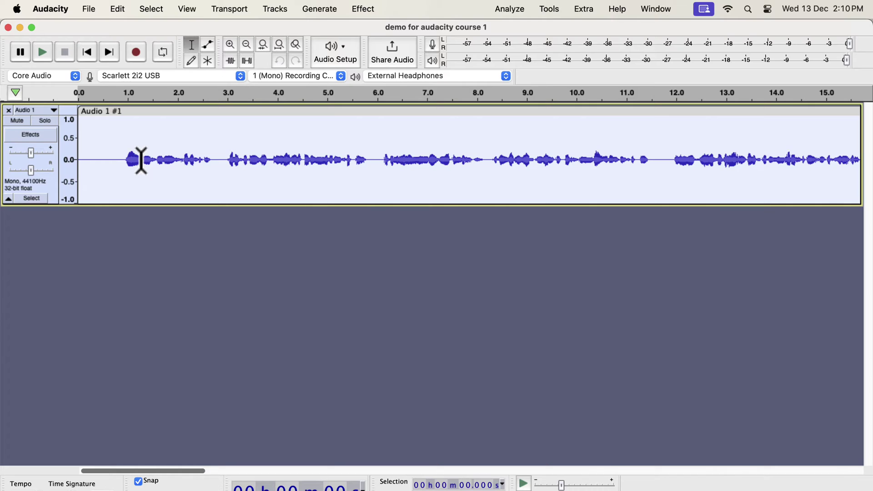
# Duplicate the voice track and solo the new copy.
pyautogui.click(119, 8)
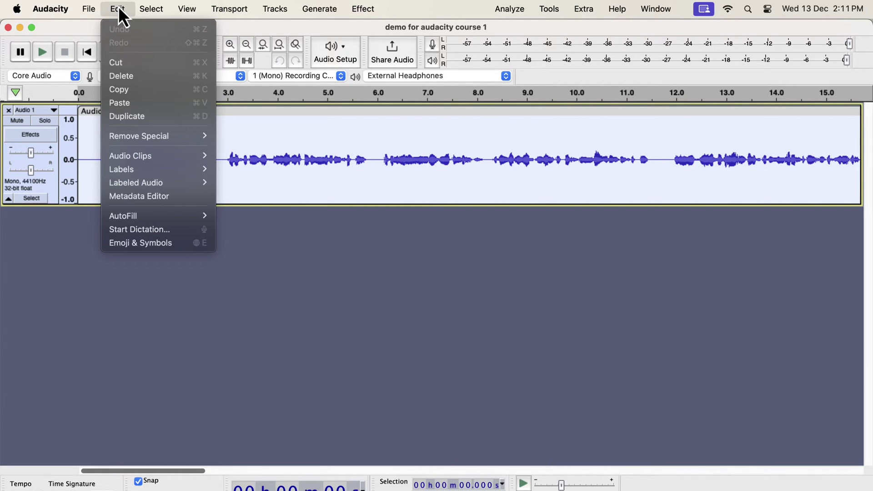
pyautogui.click(186, 118)
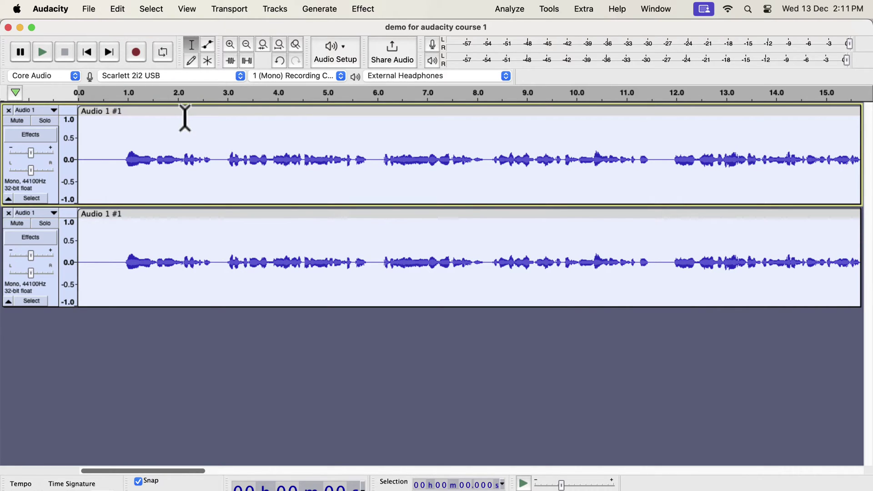
pyautogui.click(50, 224)
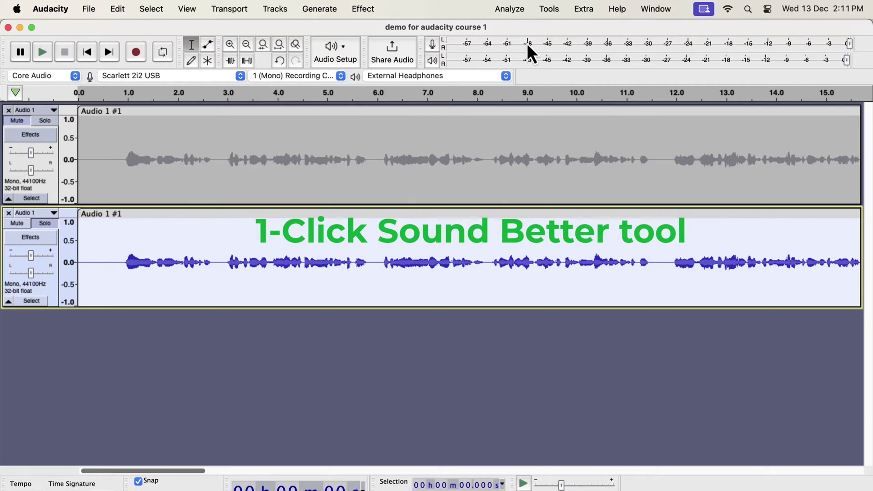
# Apply the Clear Vocal Improve Macro to the soloed copy.
pyautogui.click(555, 8)
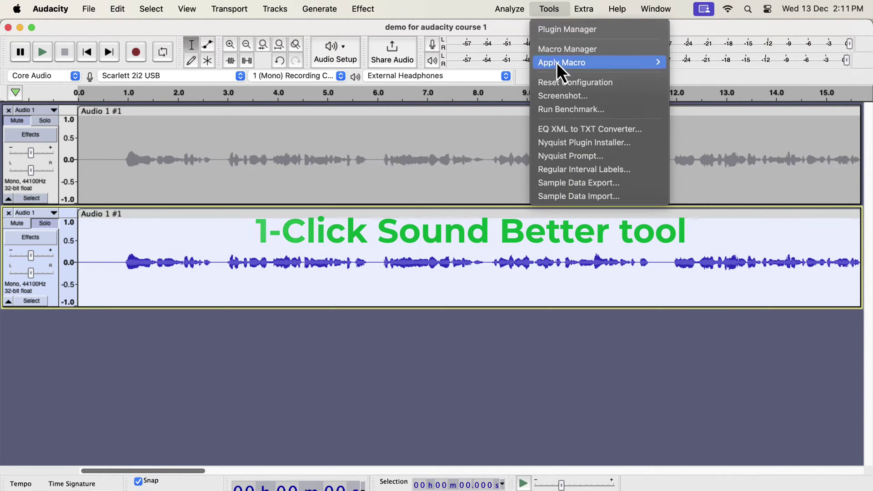
pyautogui.moveTo(558, 67)
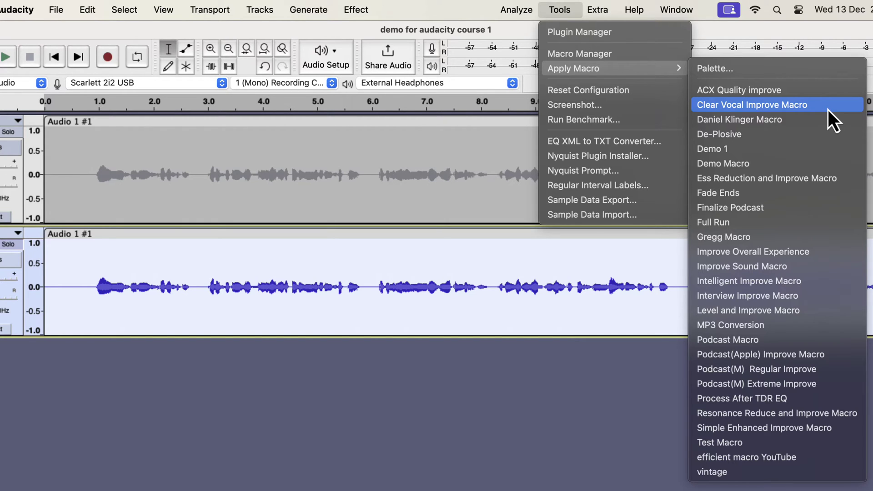
pyautogui.click(828, 110)
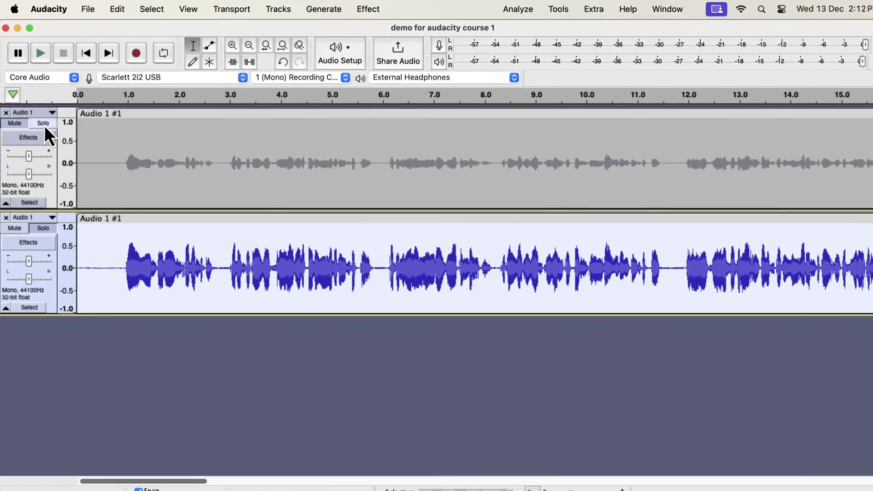
pyautogui.click(45, 125)
pyautogui.click(86, 136)
pyautogui.press('space')
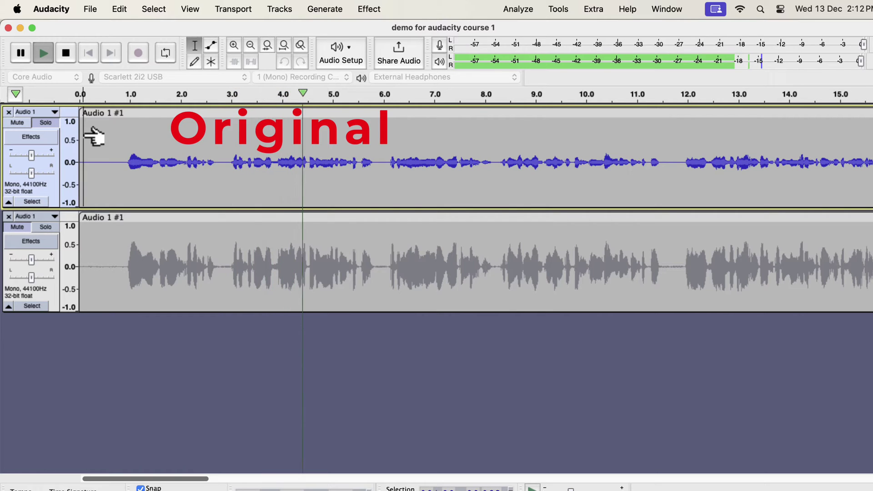
pyautogui.press('space')
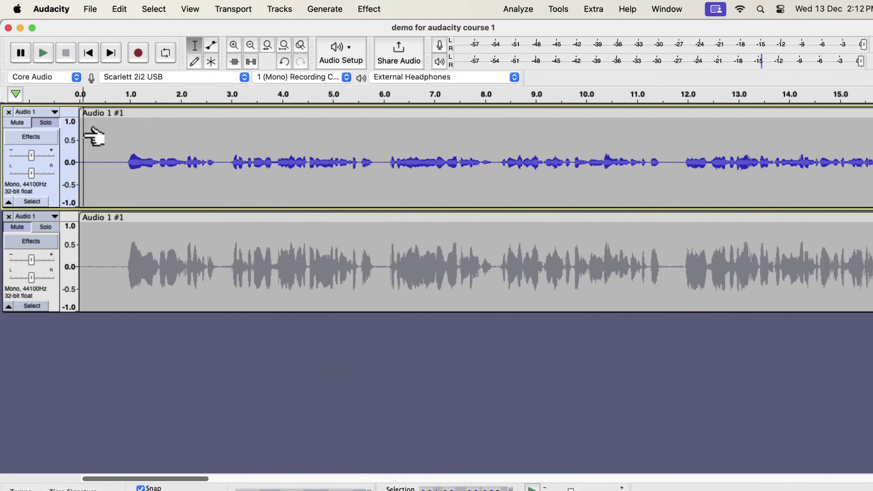
pyautogui.click(54, 227)
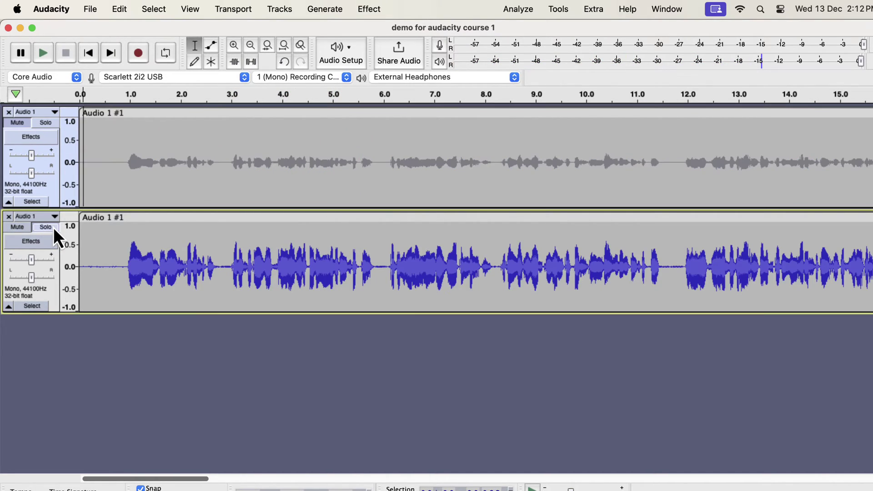
pyautogui.press('space')
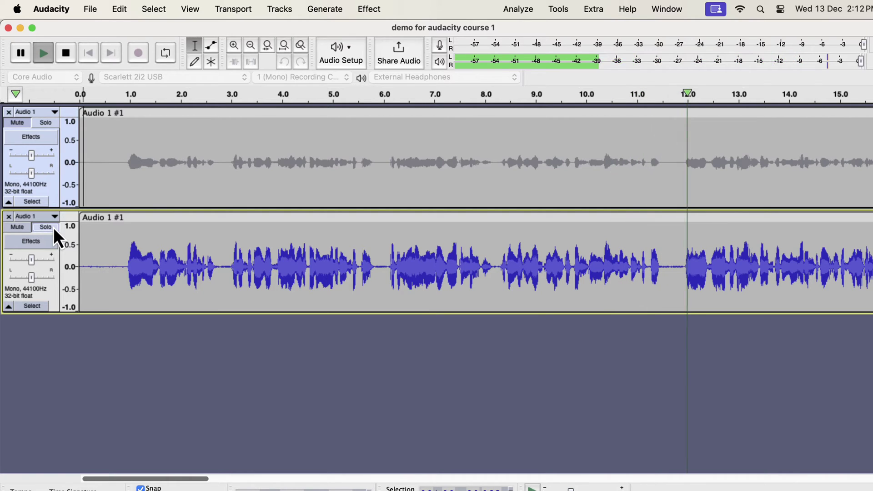
pyautogui.click(47, 124)
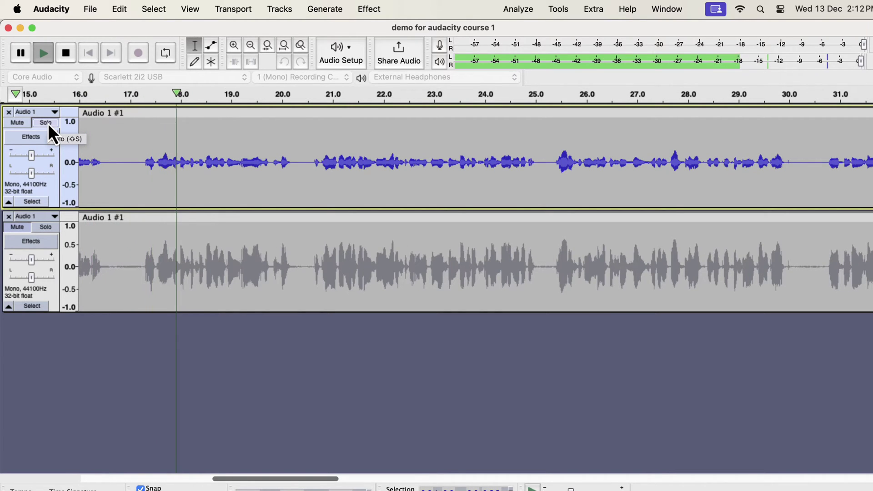
pyautogui.click(43, 228)
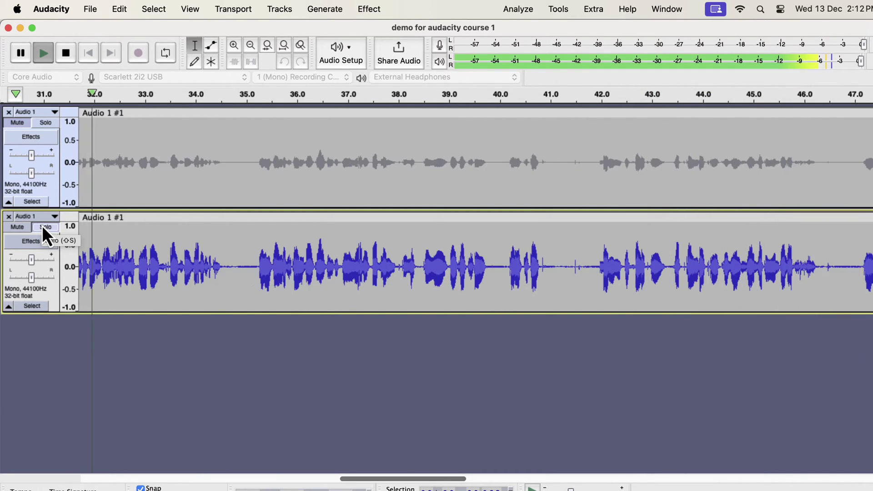
pyautogui.click(52, 125)
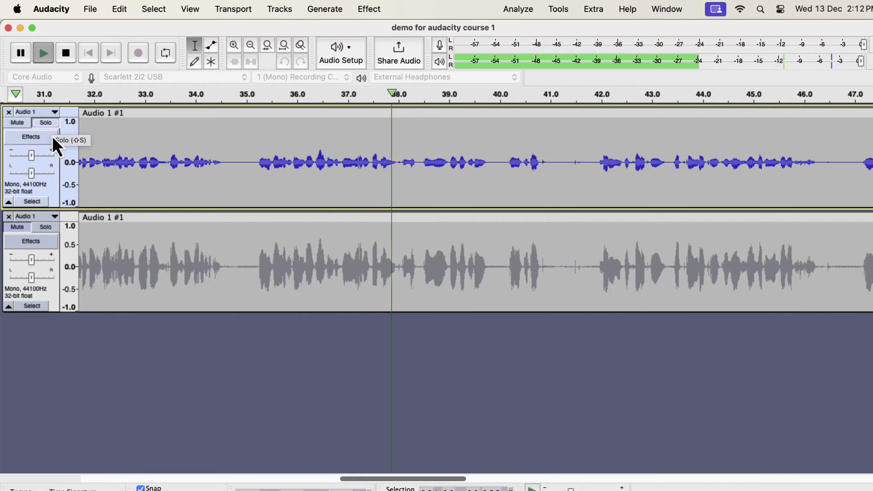
pyautogui.click(46, 227)
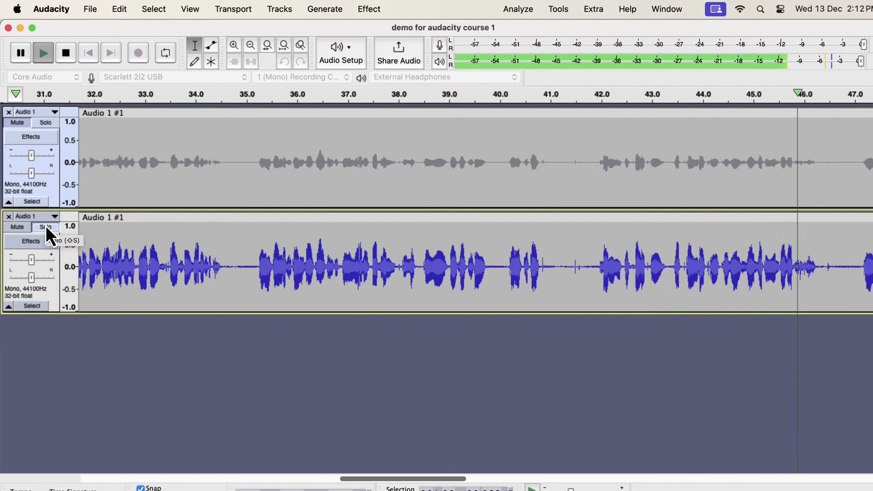
pyautogui.press('space')
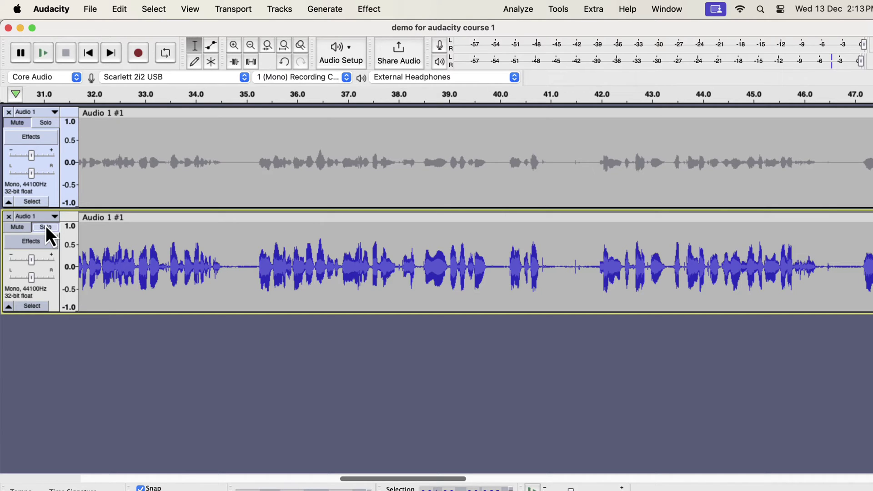
pyautogui.press('super+Tab')
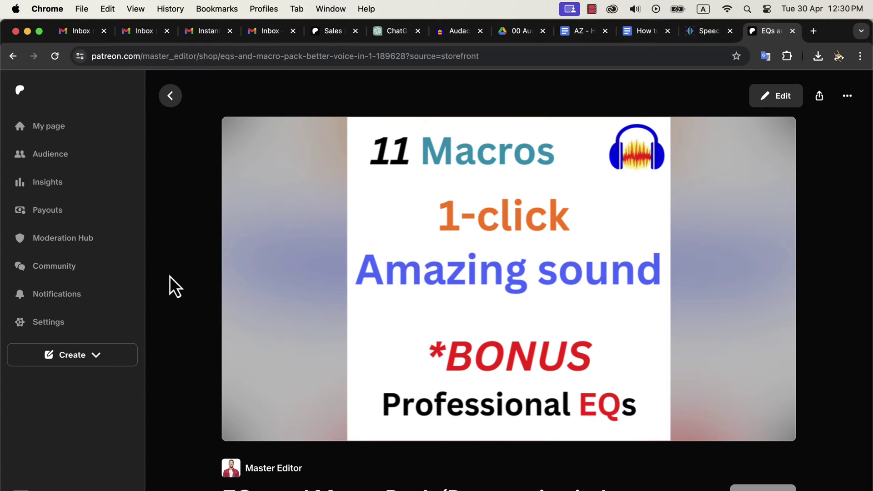
# Scroll down through the EQs and Macro Pack product description on Patreon.
pyautogui.scroll(-4, 175, 287)
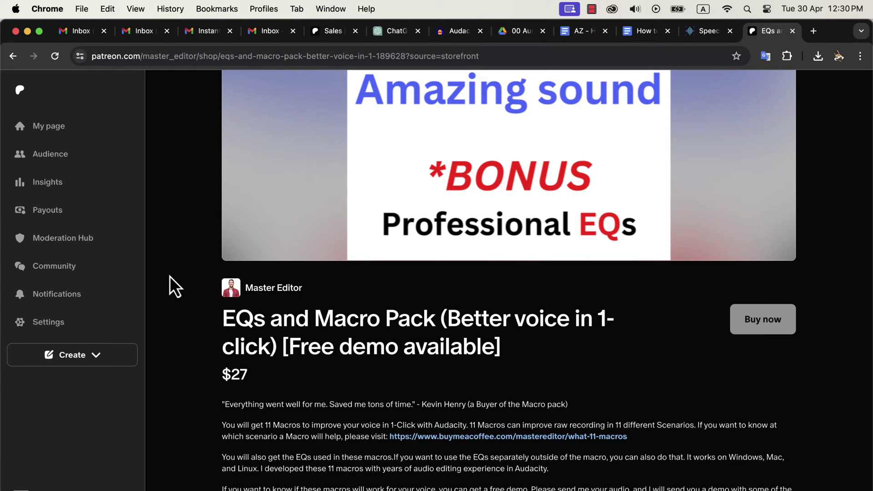
pyautogui.scroll(-5, 175, 287)
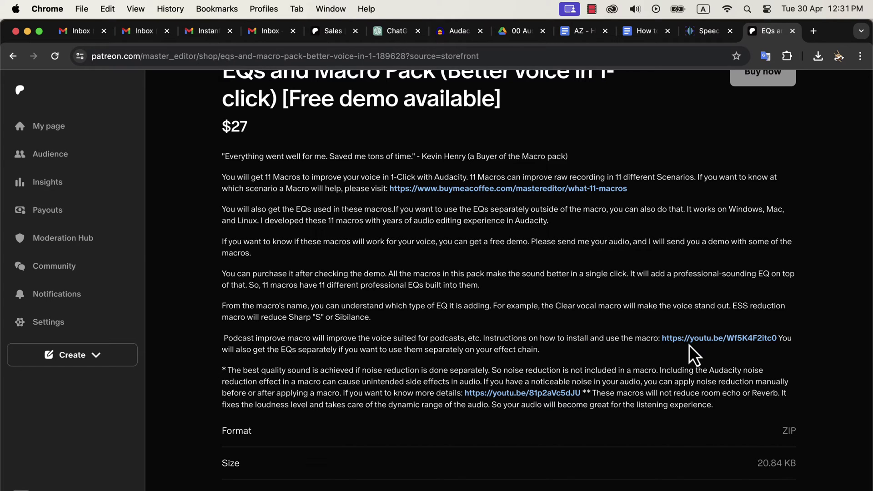
pyautogui.scroll(-2, 691, 355)
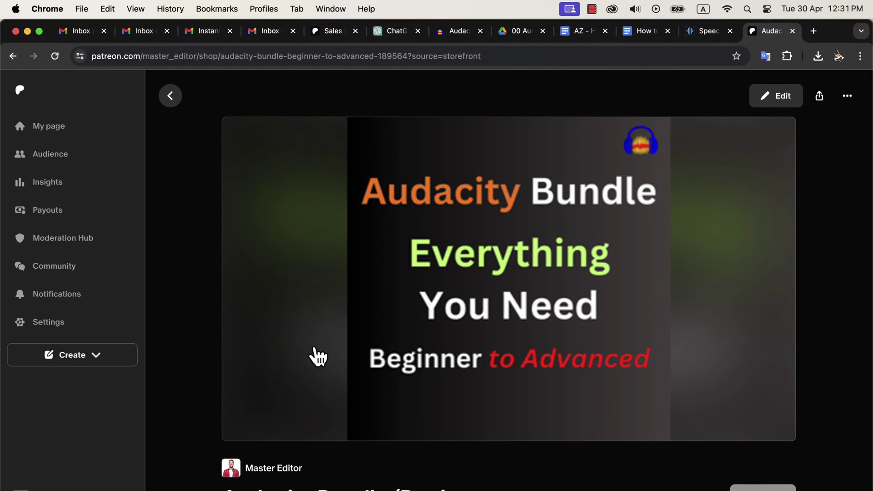
pyautogui.scroll(-5, 318, 357)
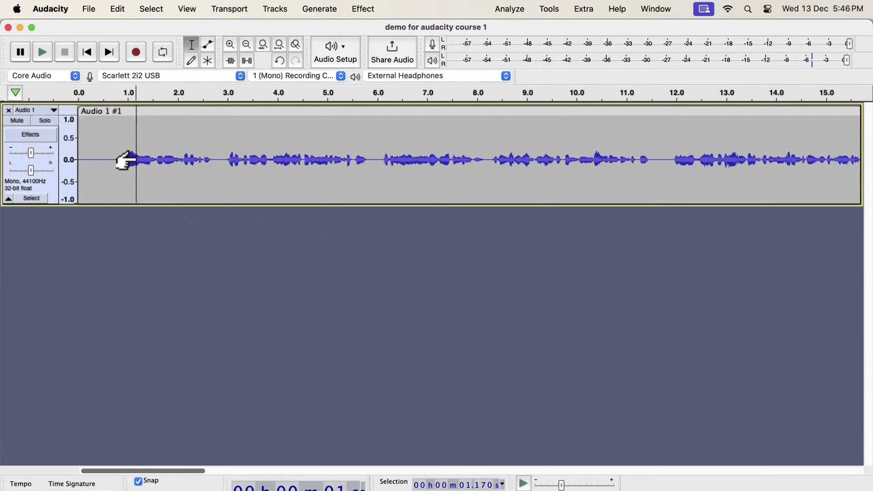
# Normalize the entire voice track to a -3.0 dB peak amplitude.
pyautogui.press('super+a')
pyautogui.click(362, 10)
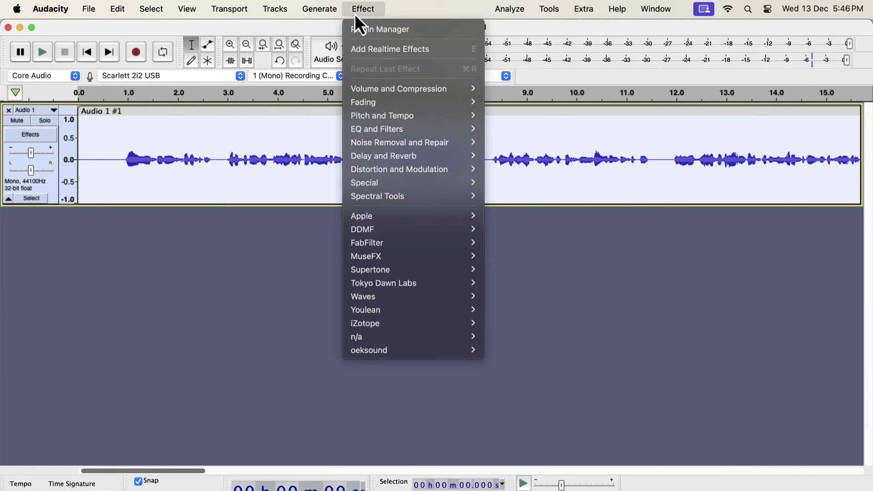
pyautogui.moveTo(375, 88)
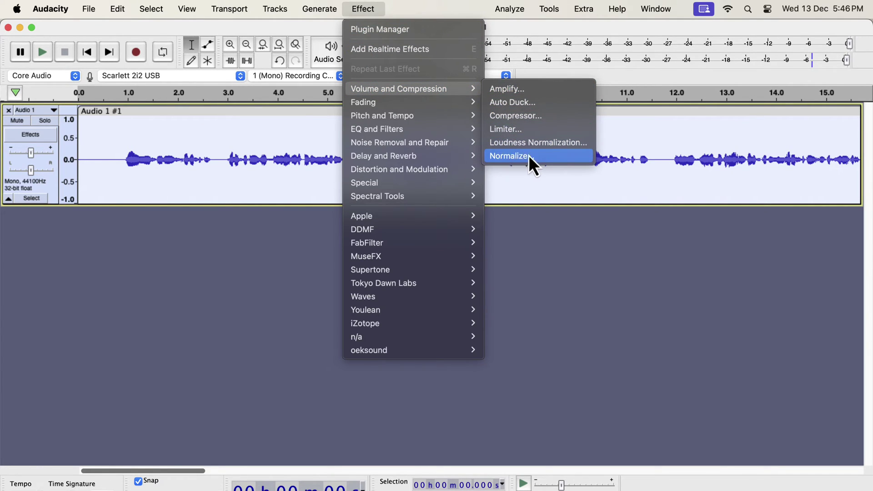
pyautogui.click(546, 158)
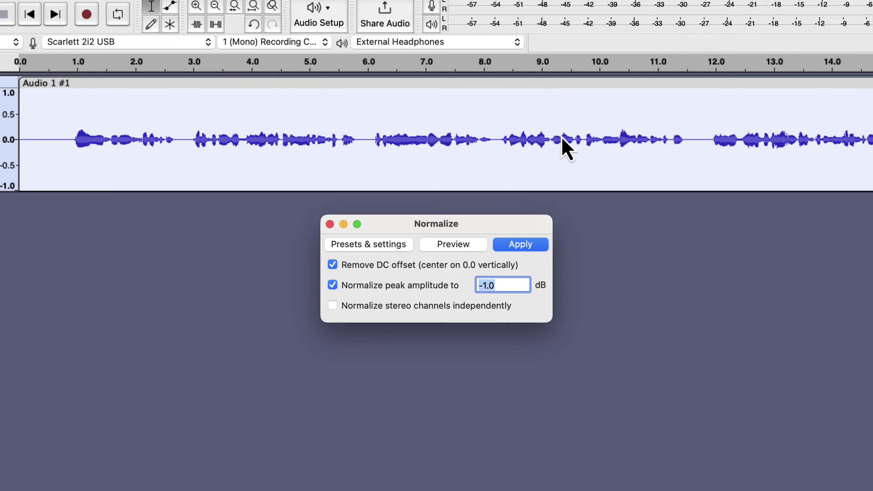
pyautogui.click(506, 285)
pyautogui.click(525, 245)
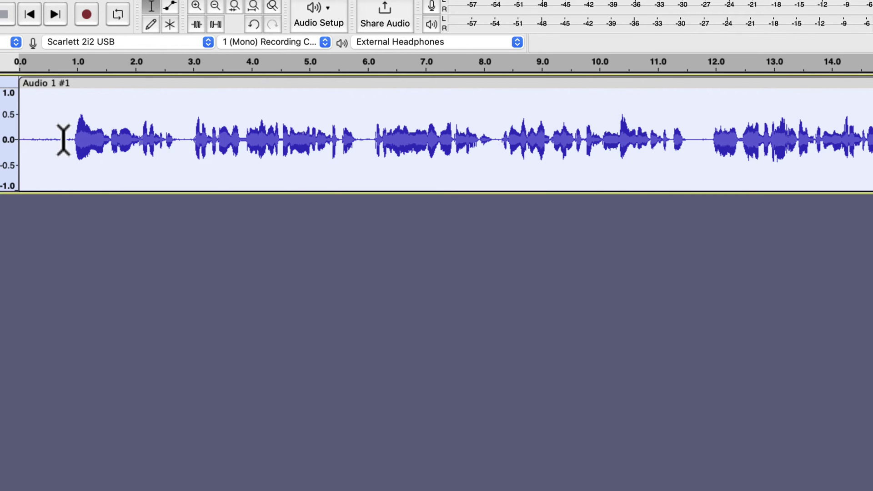
# Audition a start region, then select only the short silent room-noise stretch near 0.1–0.6 s.
pyautogui.moveTo(70, 140); pyautogui.dragTo(13, 138)
pyautogui.press('space')
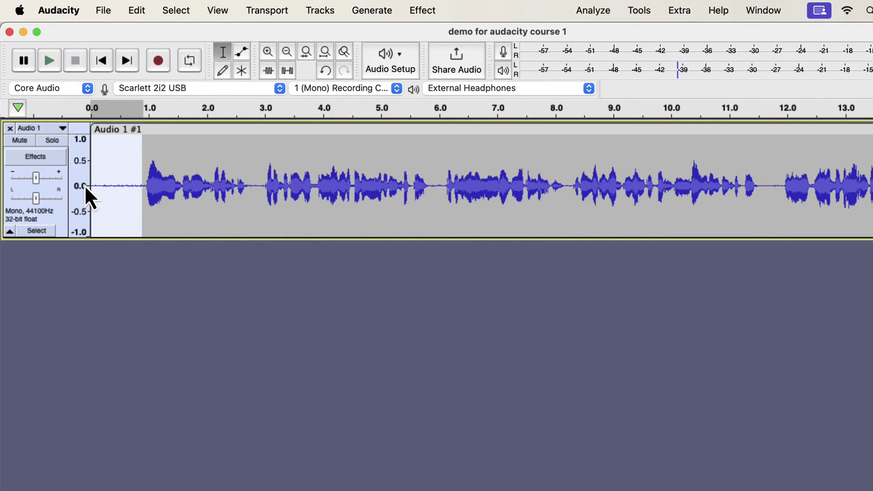
pyautogui.moveTo(145, 186); pyautogui.dragTo(423, 180)
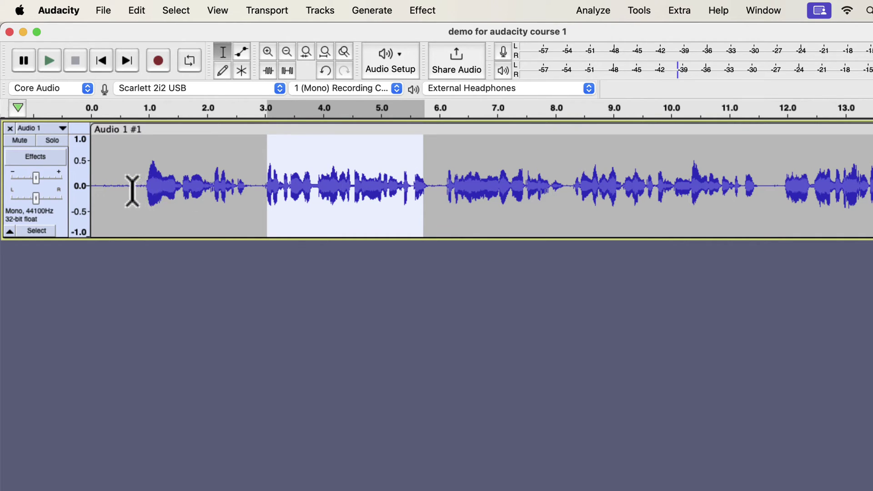
pyautogui.moveTo(129, 189); pyautogui.dragTo(83, 184)
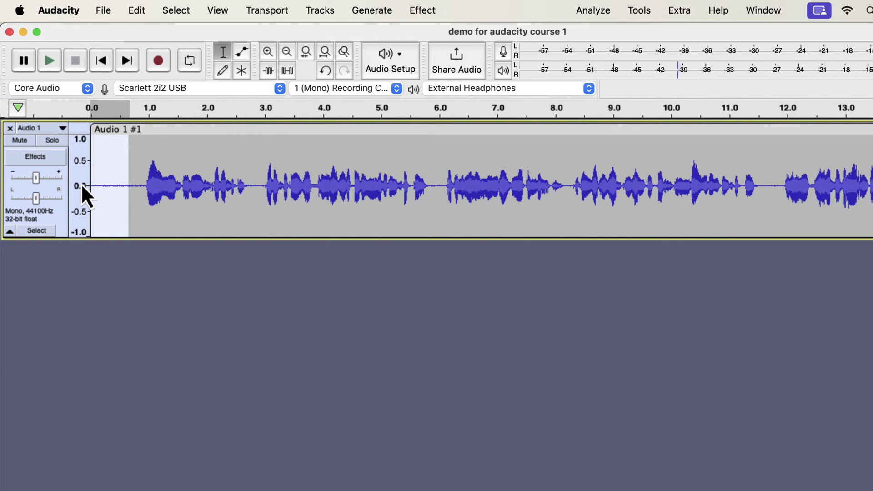
# Get a Noise Reduction noise profile from the selected silence at the track start.
pyautogui.click(434, 12)
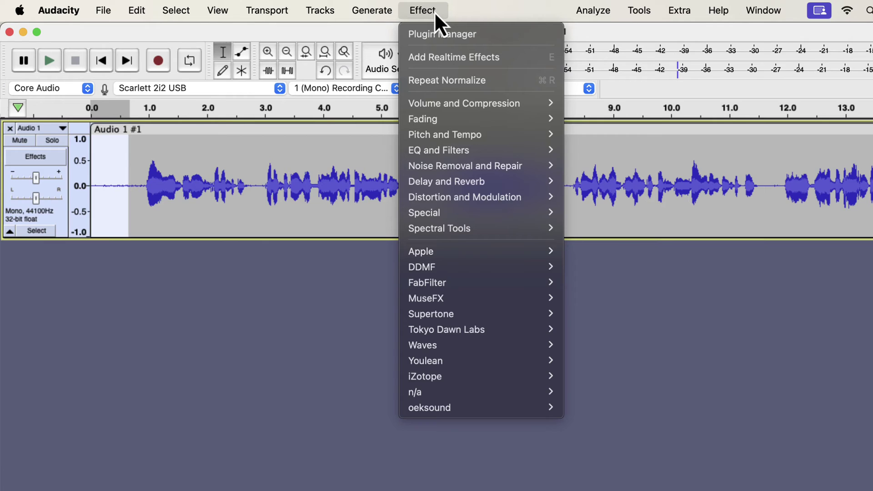
pyautogui.moveTo(438, 170)
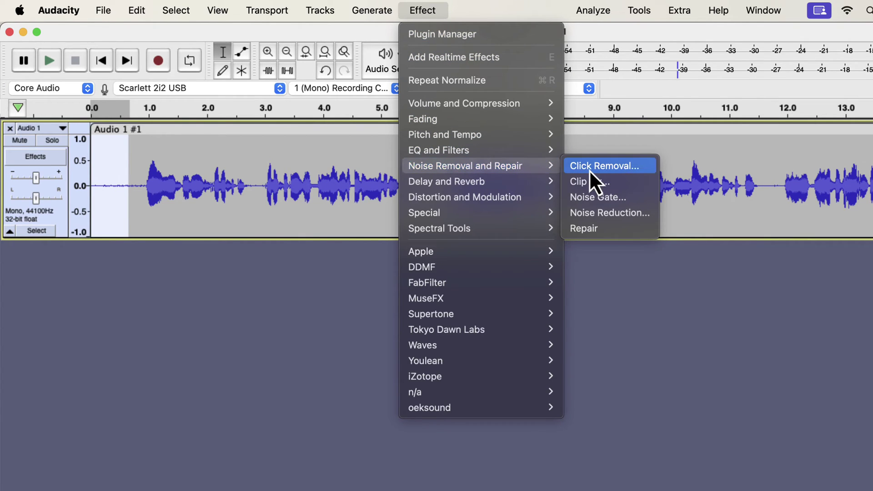
pyautogui.click(590, 213)
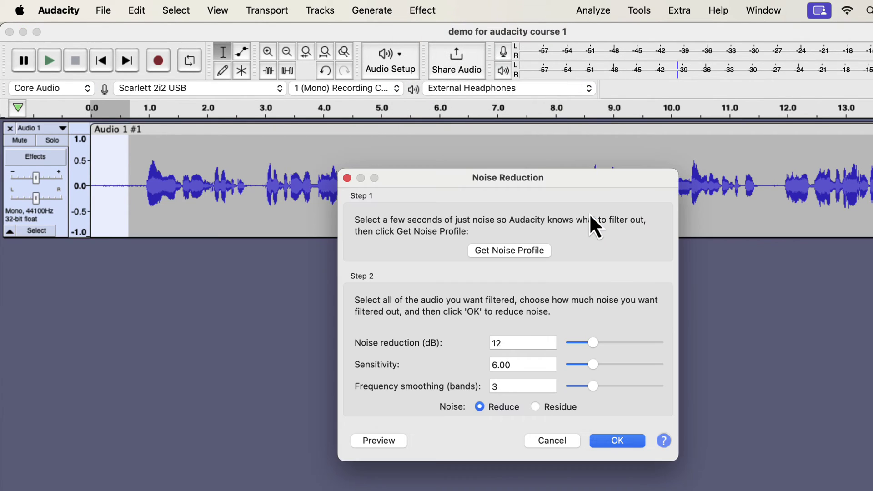
pyautogui.click(496, 255)
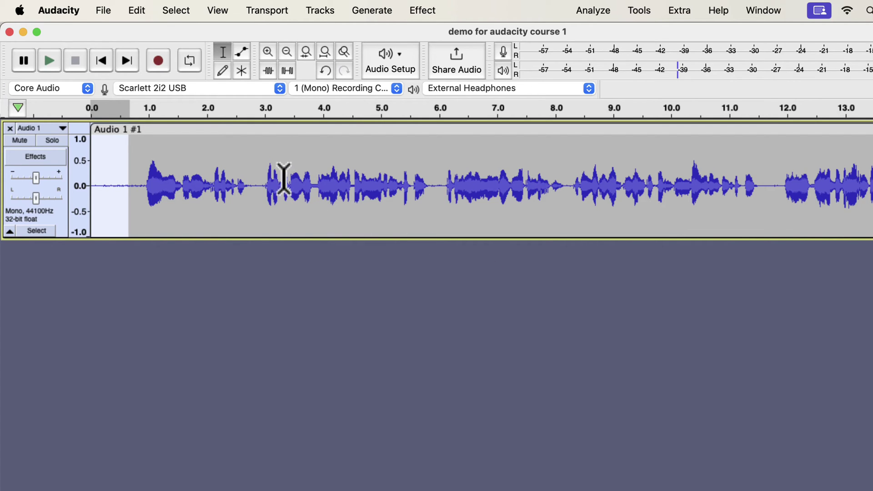
# Apply Noise Reduction to the whole clip at 12 dB, sensitivity 6, frequency smoothing 6.
pyautogui.doubleClick(267, 172)
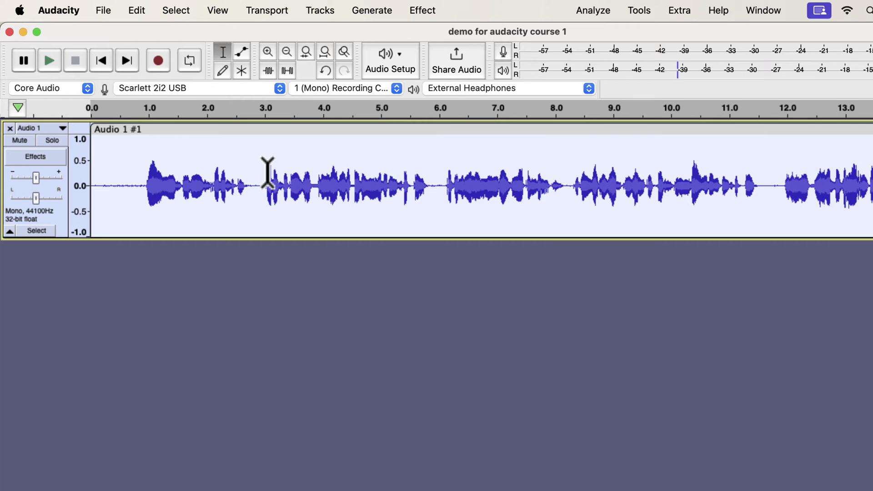
pyautogui.click(423, 11)
pyautogui.moveTo(437, 167)
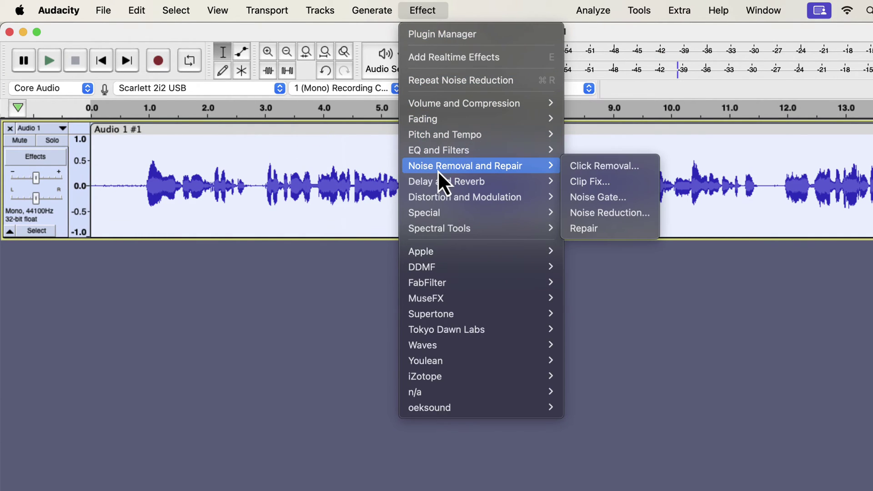
pyautogui.click(589, 214)
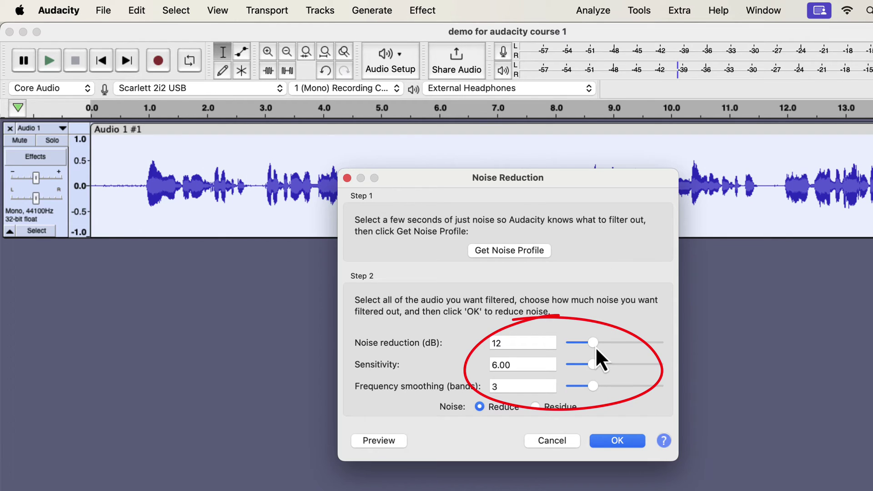
pyautogui.moveTo(595, 346); pyautogui.dragTo(585, 347)
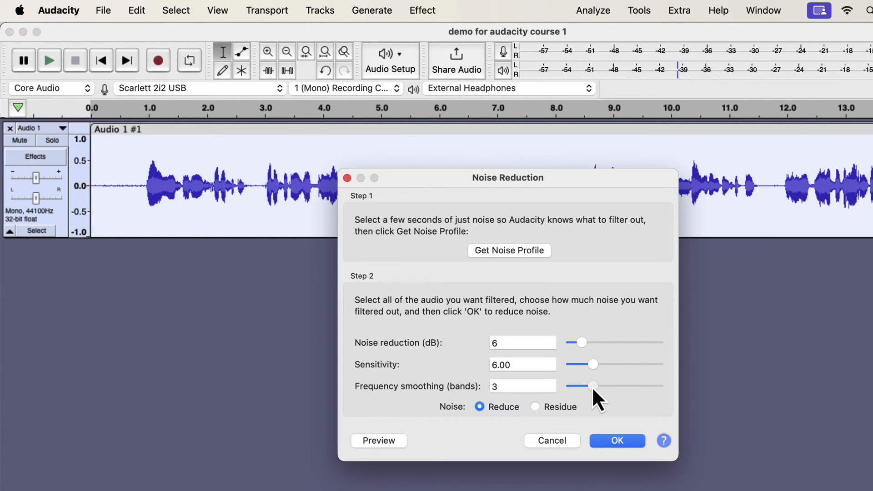
pyautogui.moveTo(592, 386); pyautogui.dragTo(607, 387)
pyautogui.moveTo(582, 345); pyautogui.dragTo(595, 346)
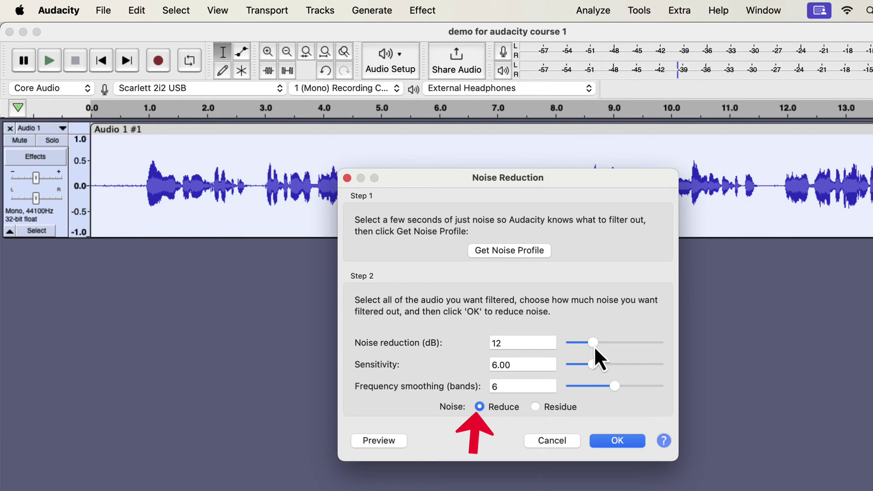
pyautogui.click(610, 443)
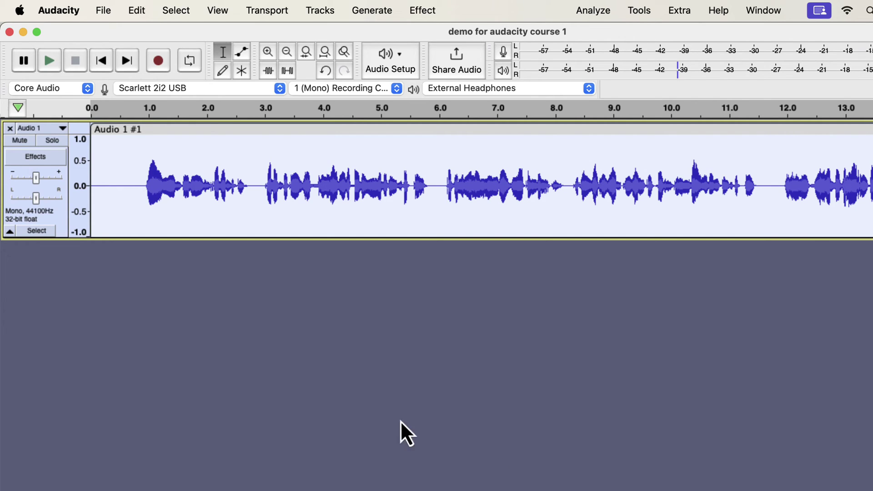
pyautogui.moveTo(137, 185); pyautogui.dragTo(89, 182)
pyautogui.press('space')
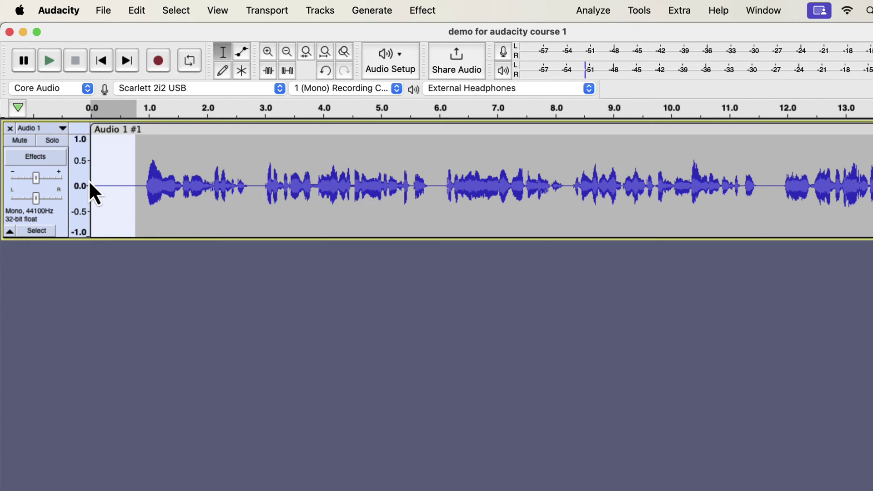
pyautogui.doubleClick(195, 168)
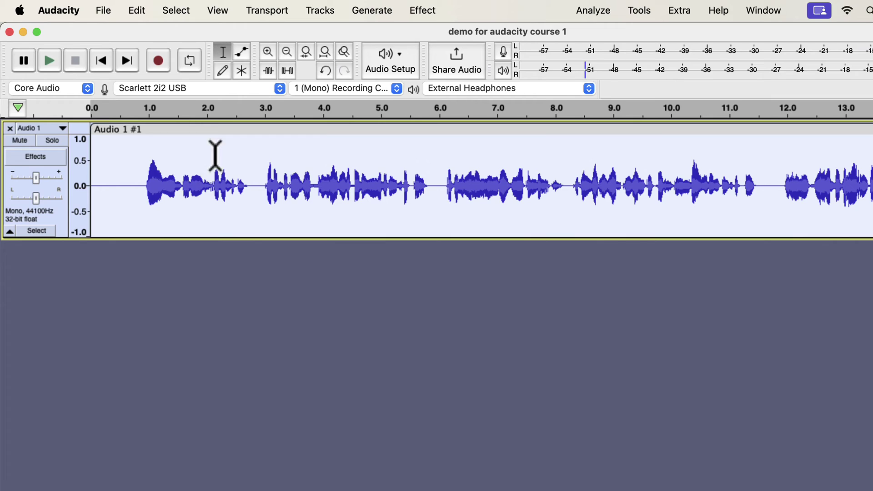
# Apply Filter Curve EQ's Low rolloff for speech preset with the knee moved to about 80 Hz.
pyautogui.click(423, 10)
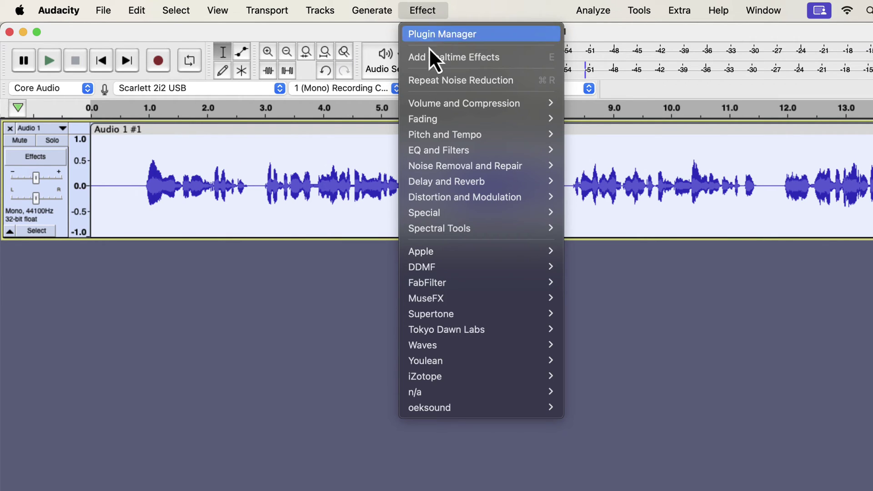
pyautogui.moveTo(440, 149)
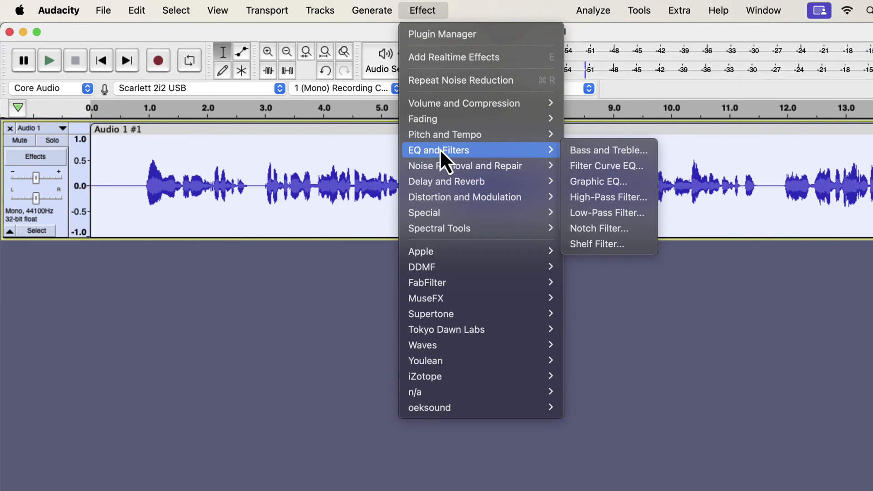
pyautogui.click(592, 167)
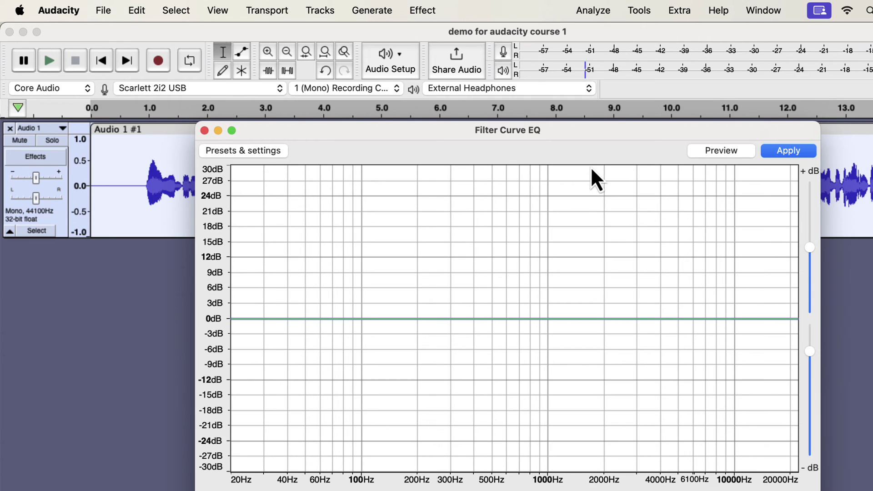
pyautogui.click(254, 149)
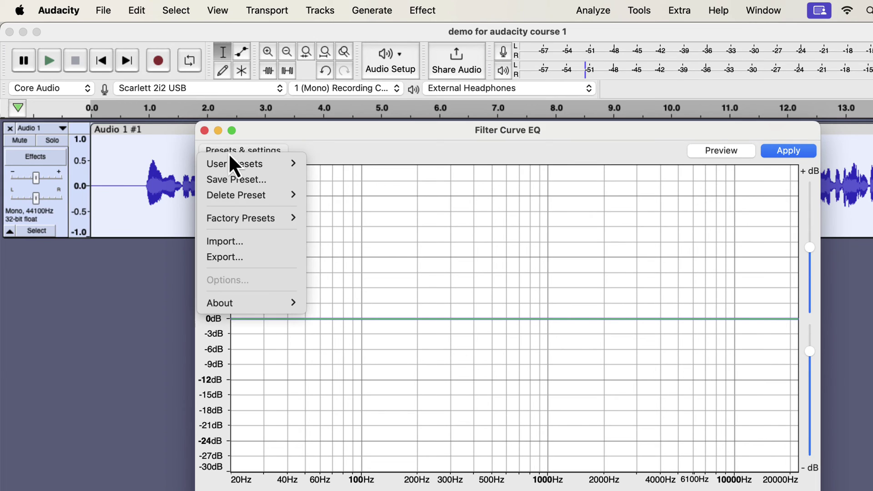
pyautogui.moveTo(234, 224)
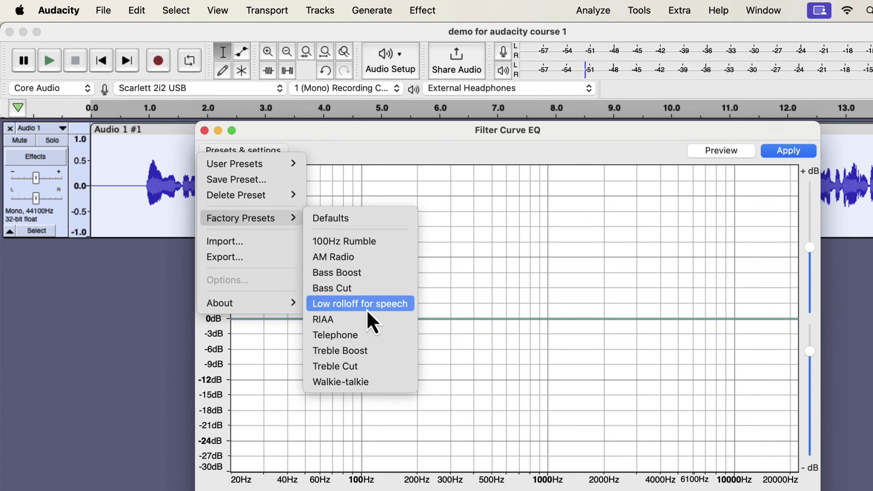
pyautogui.click(395, 308)
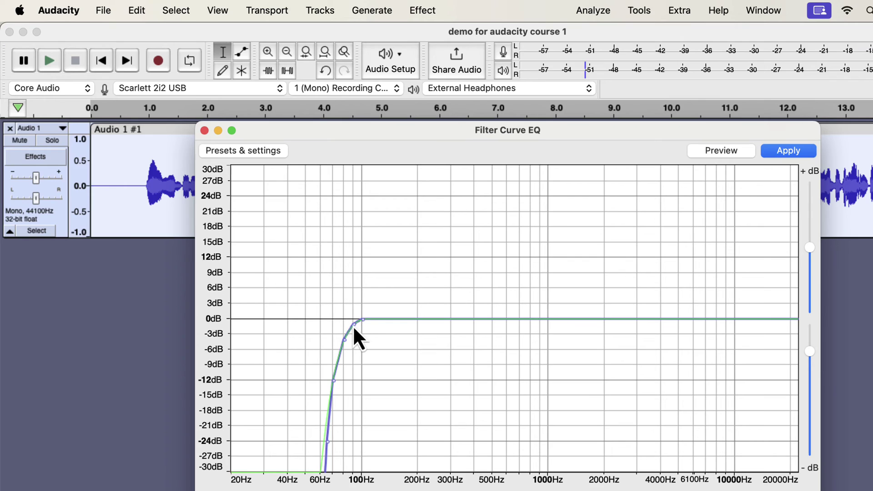
pyautogui.moveTo(355, 330); pyautogui.dragTo(336, 343)
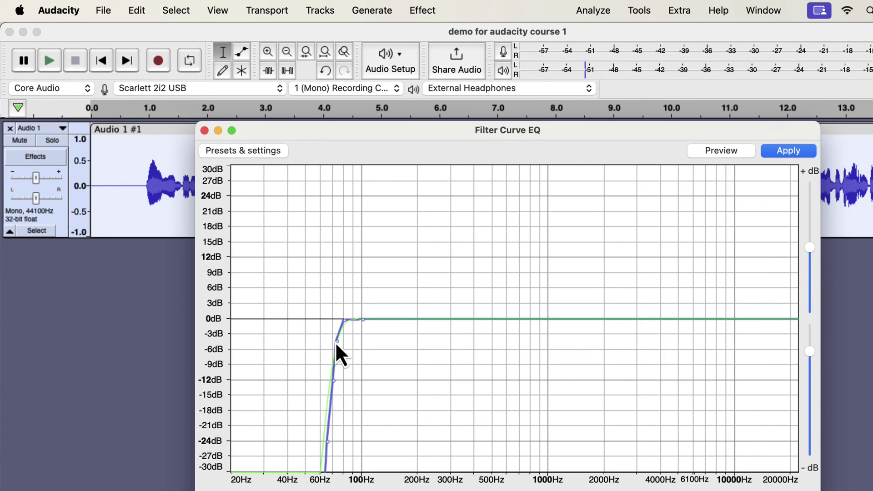
pyautogui.click(801, 152)
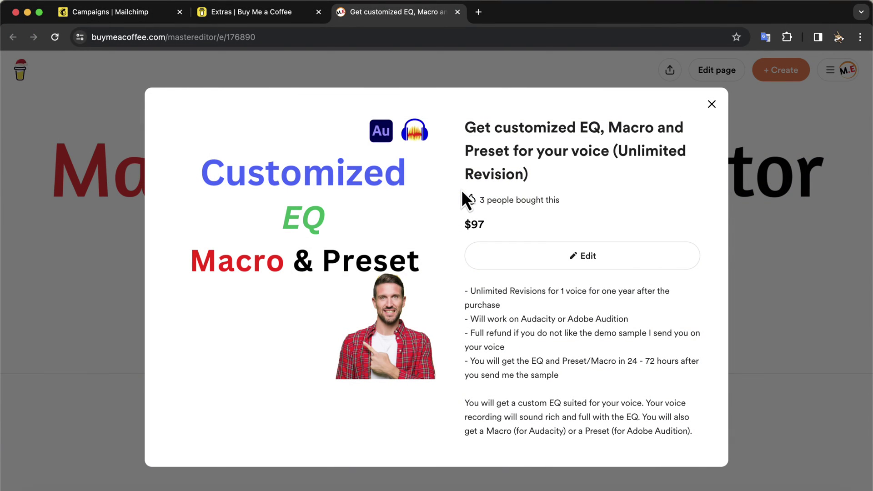
# Close the customized EQ product details and scroll down the Extras shop page.
pyautogui.press('Escape')
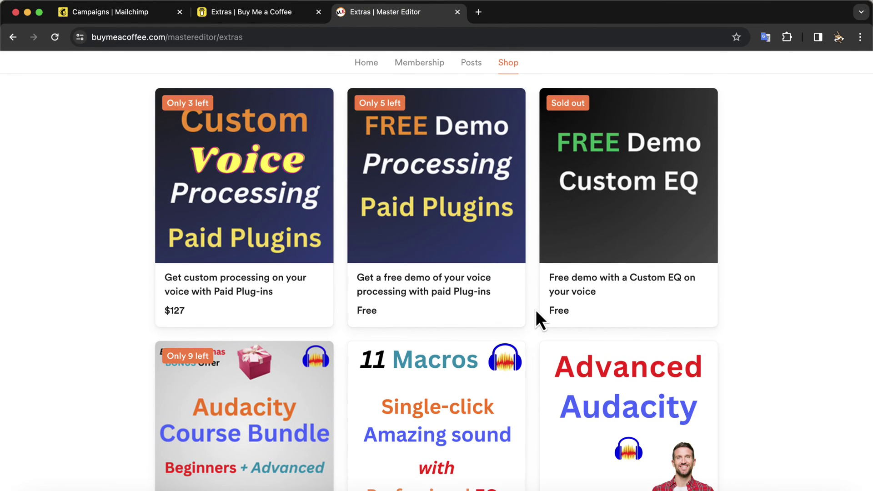
pyautogui.scroll(-5, 536, 309)
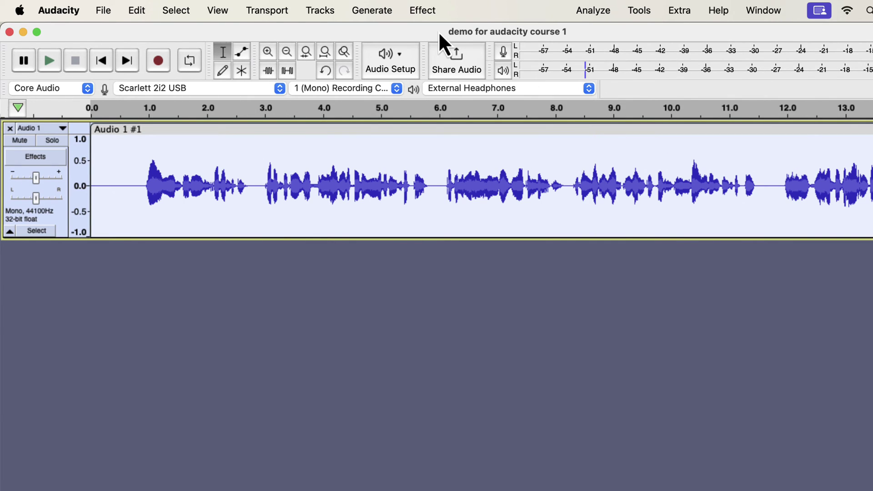
# Open the Compressor dialog from Effect > Volume and Compression.
pyautogui.click(424, 12)
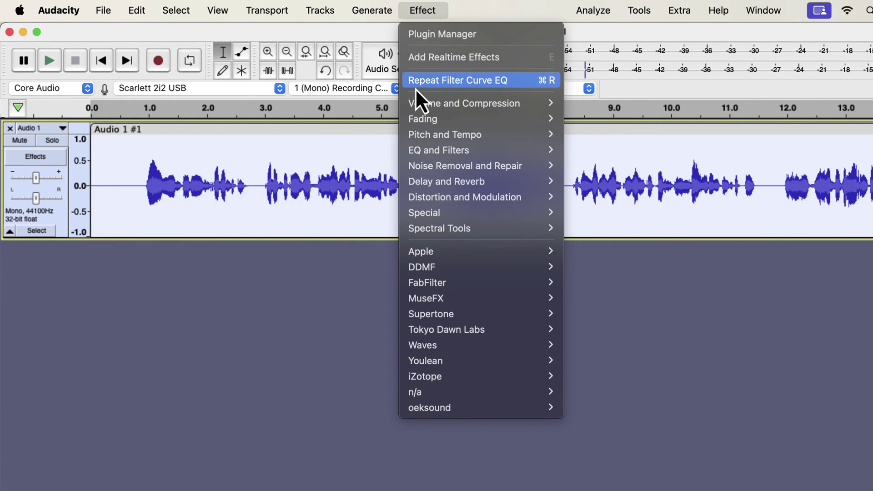
pyautogui.moveTo(420, 107)
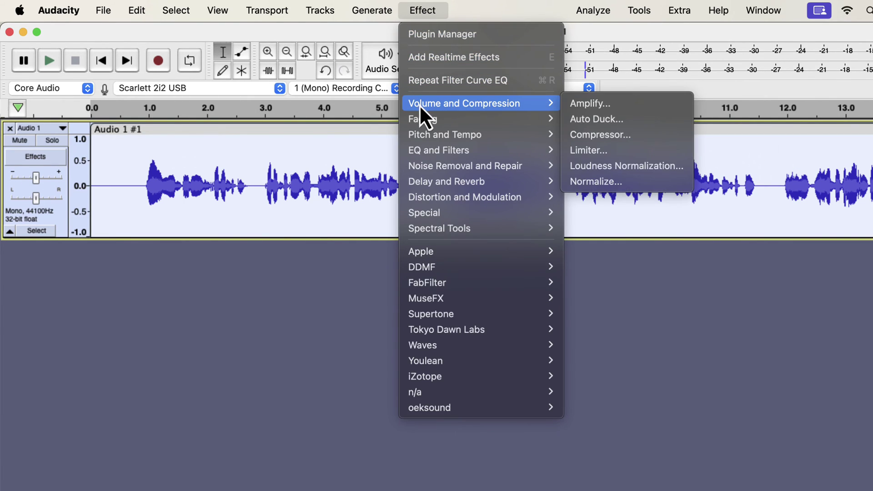
pyautogui.click(658, 141)
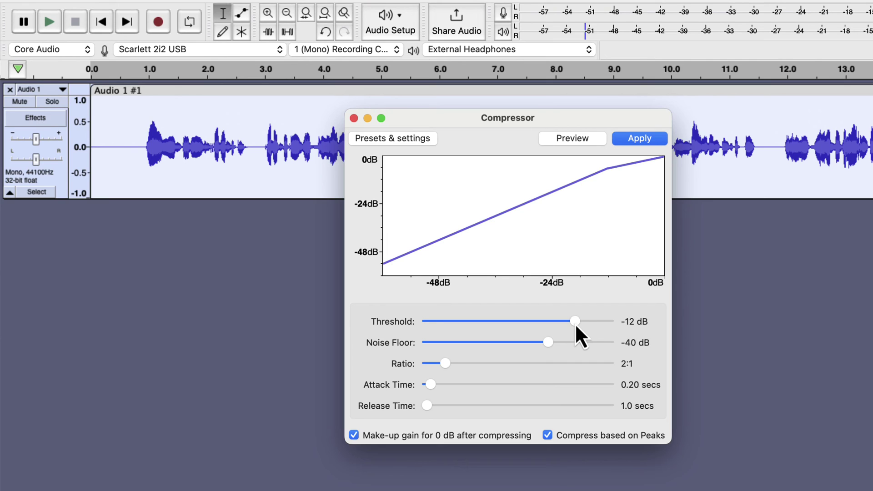
# Raise the Compressor threshold to -9 dB, then lower it to -15 dB.
pyautogui.moveTo(575, 323); pyautogui.dragTo(583, 324)
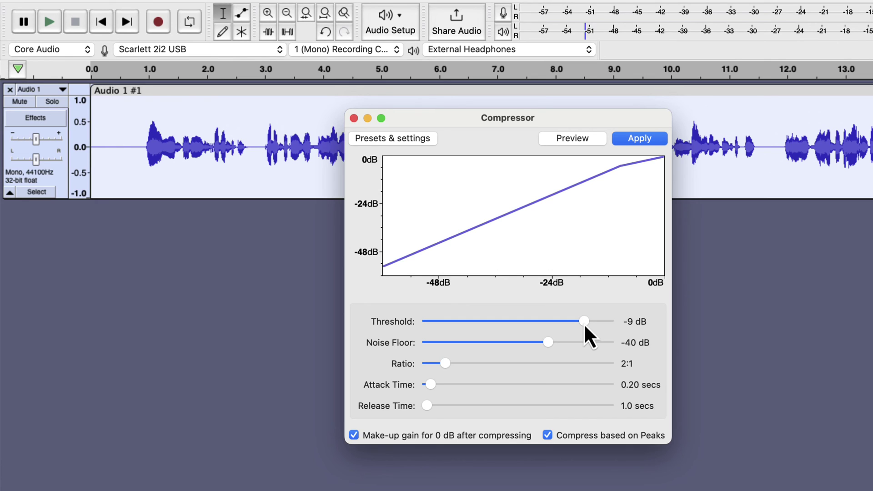
pyautogui.moveTo(584, 323); pyautogui.dragTo(565, 323)
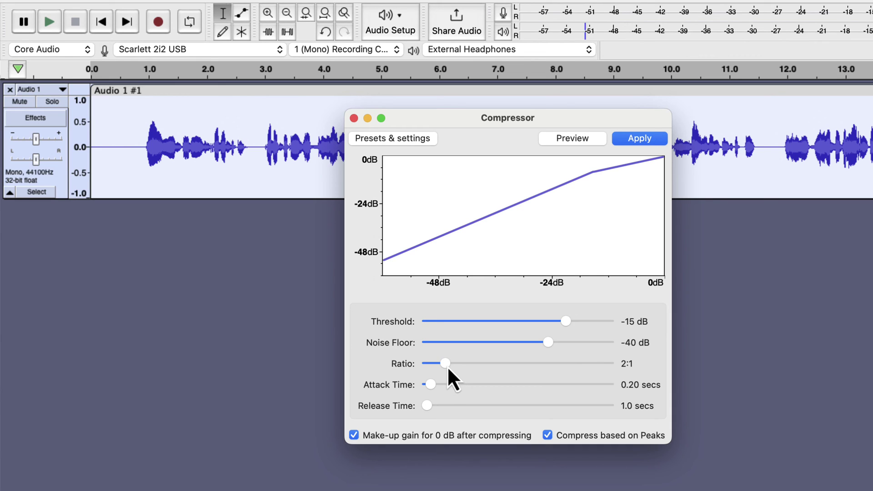
# Apply the Compressor to the voice track at a 3:1 ratio with make-up gain on.
pyautogui.moveTo(446, 366); pyautogui.dragTo(468, 367)
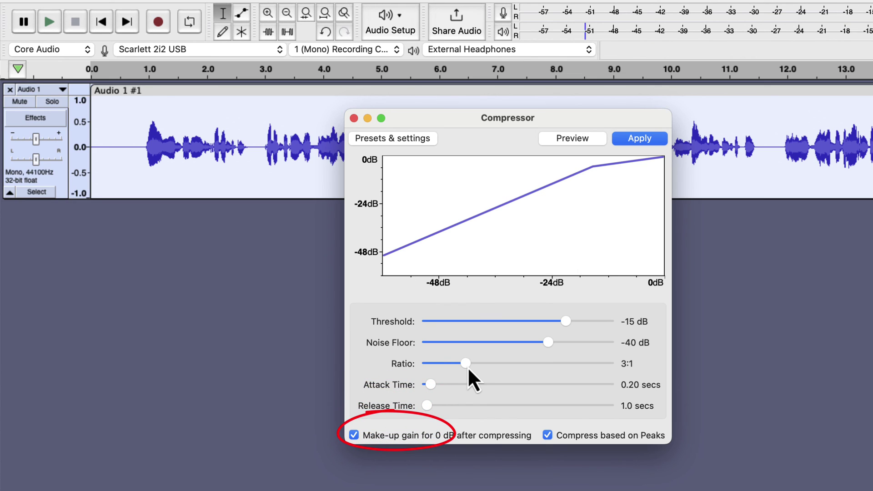
pyautogui.click(641, 138)
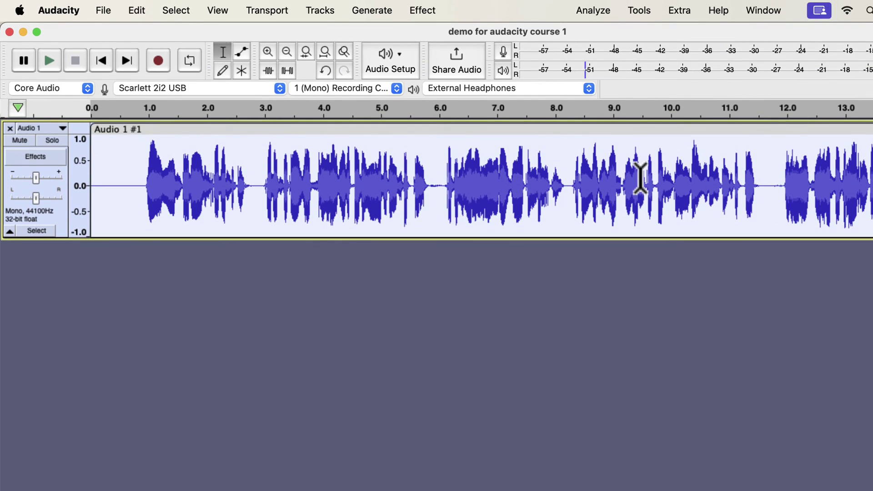
# Normalize the compressed voice track to -3.0 dB peak and return the play position to its start.
pyautogui.click(421, 10)
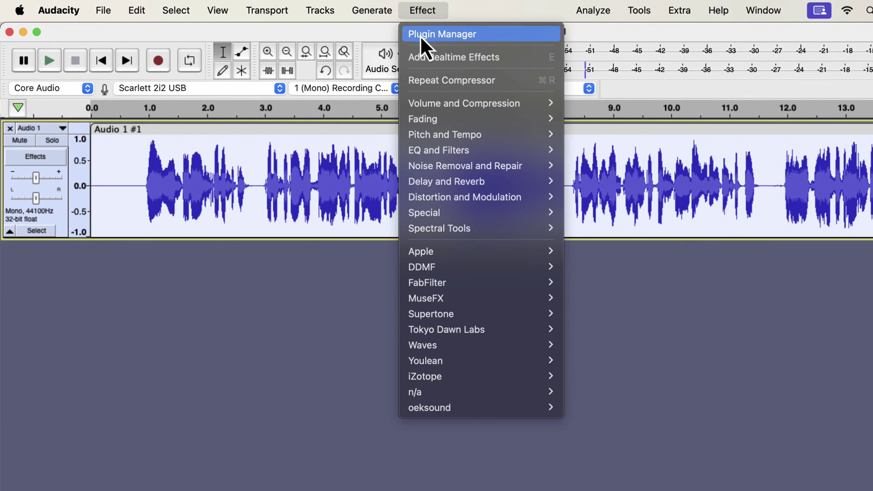
pyautogui.moveTo(426, 103)
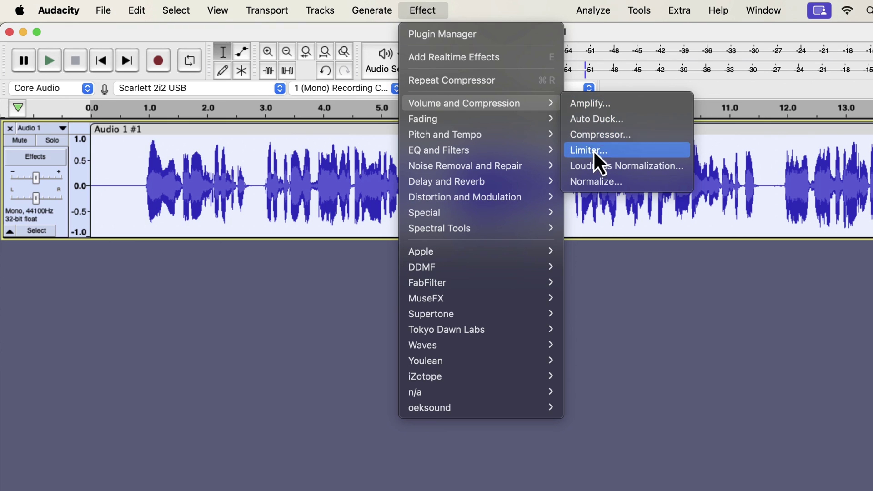
pyautogui.click(591, 182)
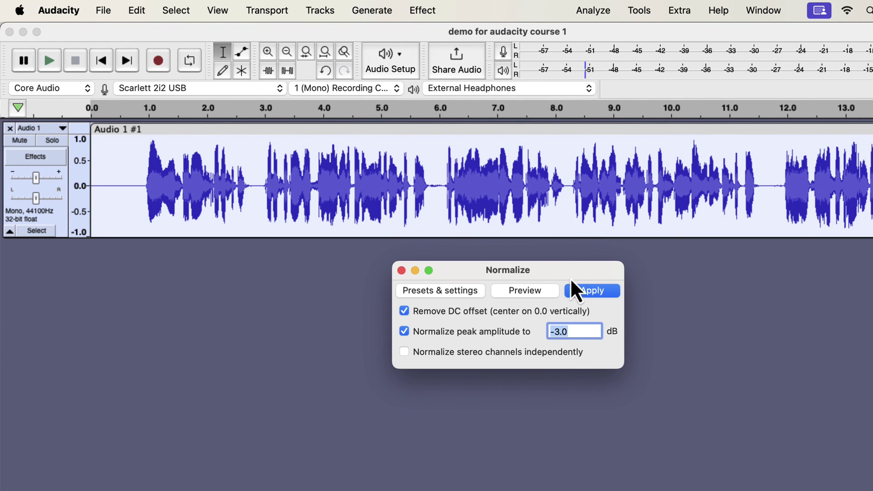
pyautogui.moveTo(564, 336); pyautogui.dragTo(572, 334)
pyautogui.click(608, 289)
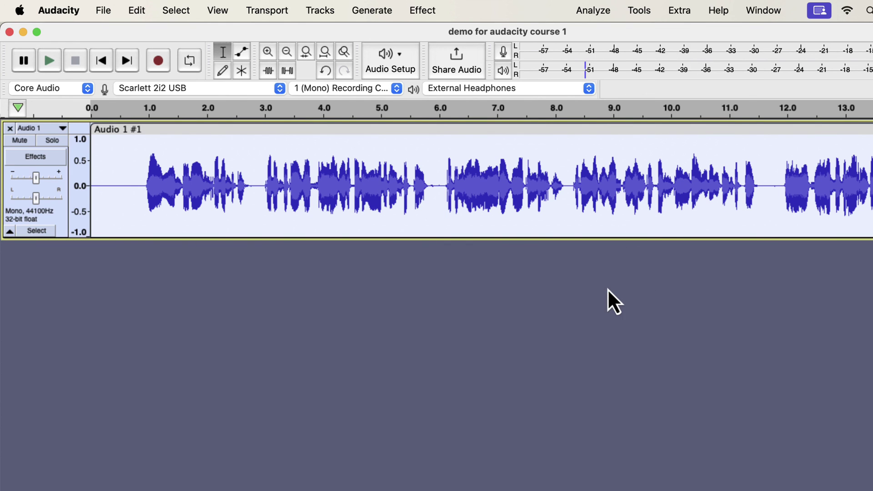
pyautogui.click(91, 179)
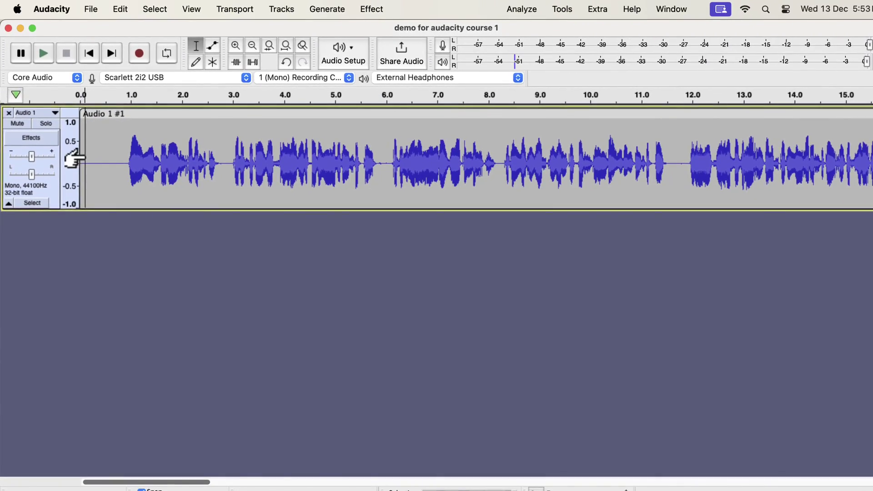
pyautogui.press('space')
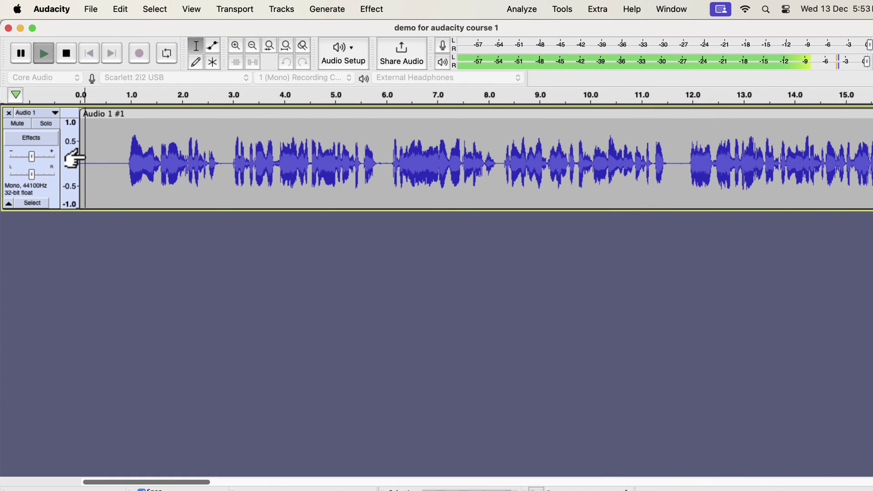
pyautogui.press('space')
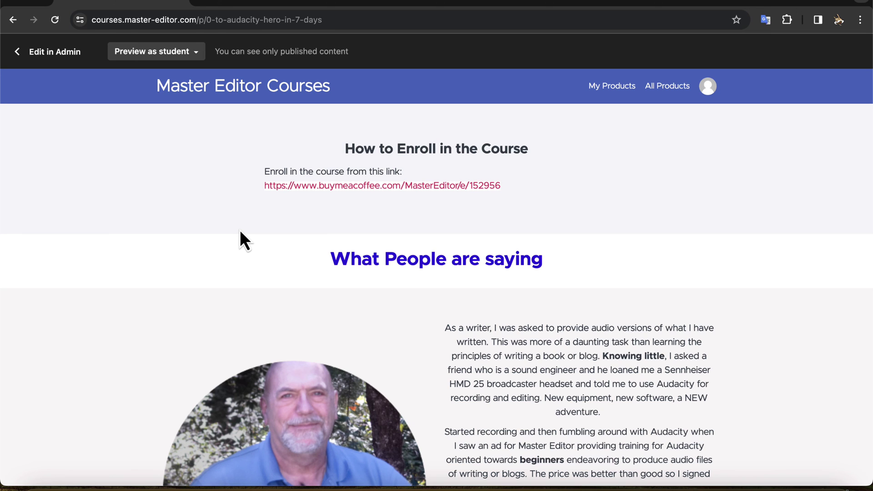
pyautogui.scroll(-5, 240, 231)
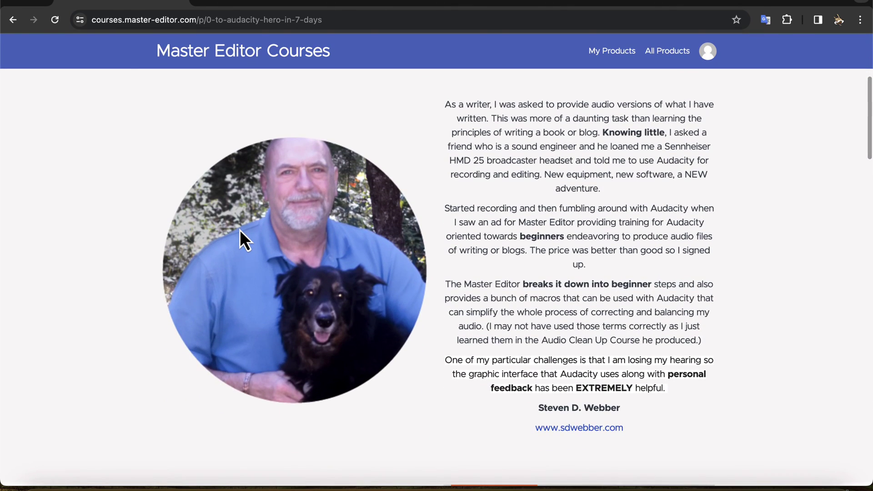
pyautogui.scroll(-4, 239, 230)
pyautogui.scroll(-6, 239, 230)
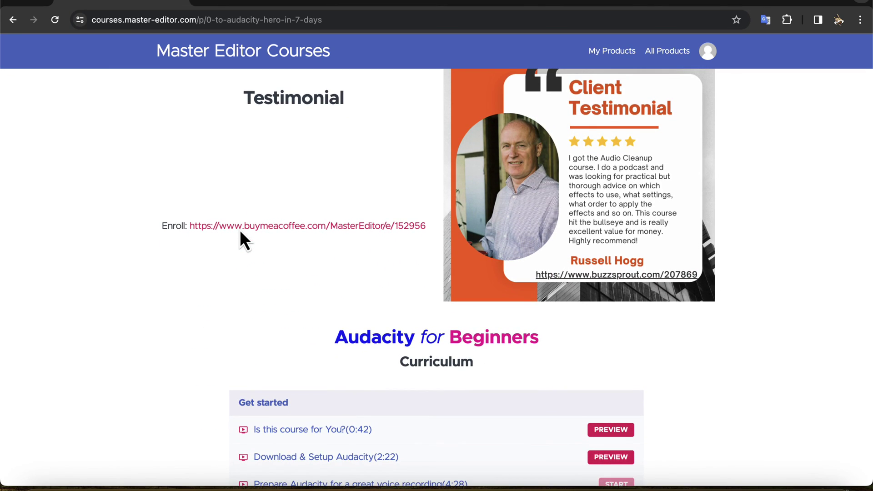
pyautogui.scroll(-5, 239, 230)
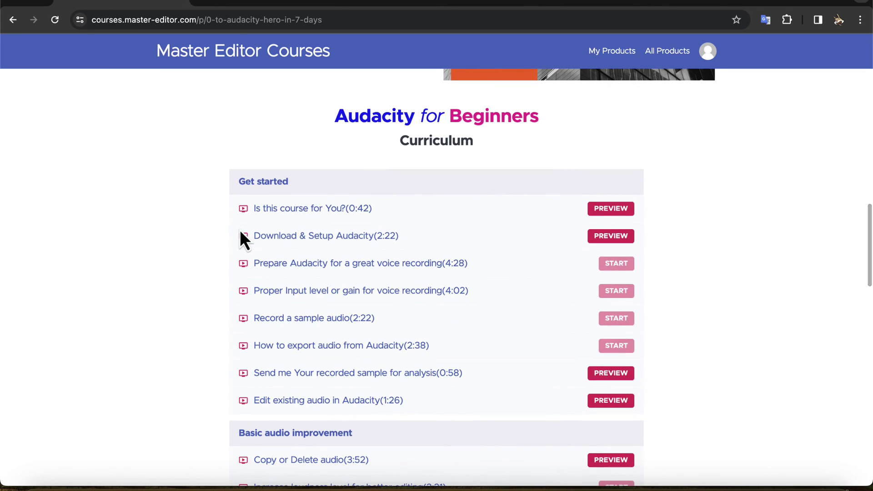
pyautogui.scroll(-6, 202, 255)
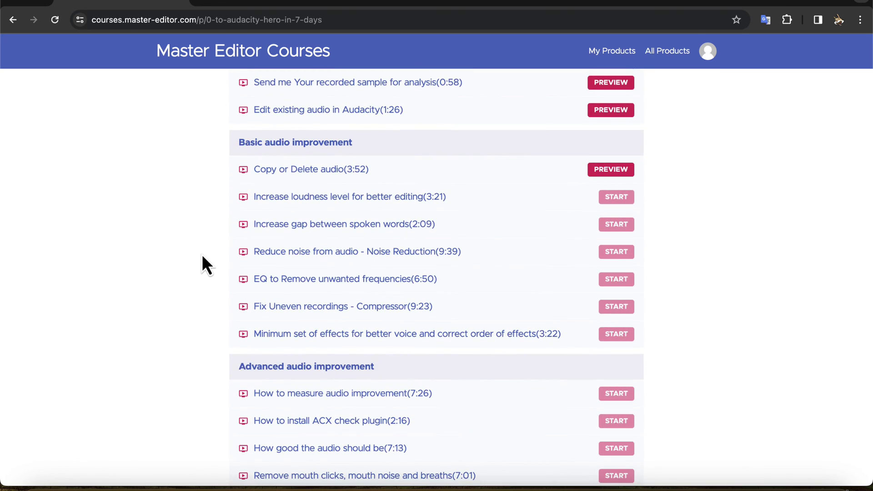
pyautogui.scroll(-8, 202, 257)
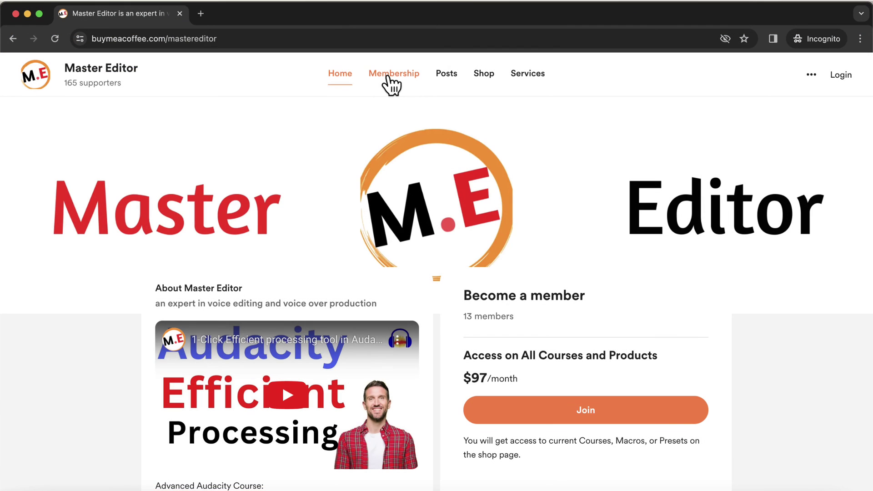
# Browse Master Editor's membership plans on the Membership tab.
pyautogui.click(388, 77)
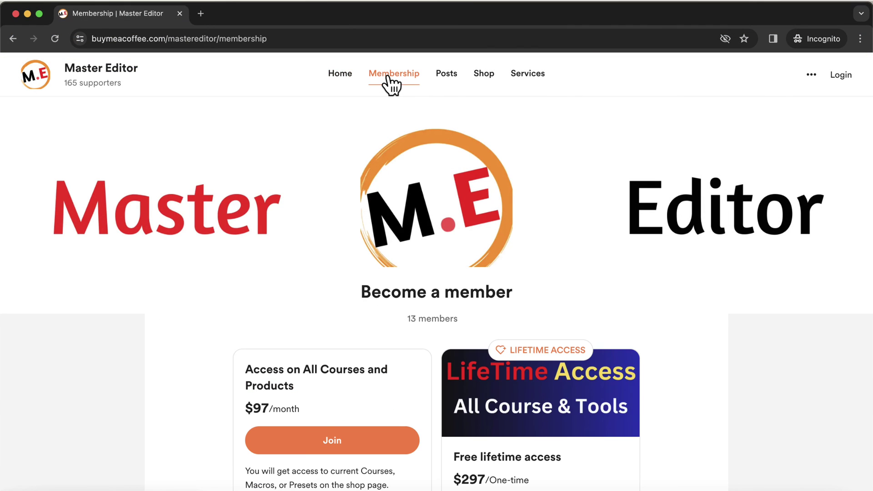
pyautogui.scroll(-3, 217, 310)
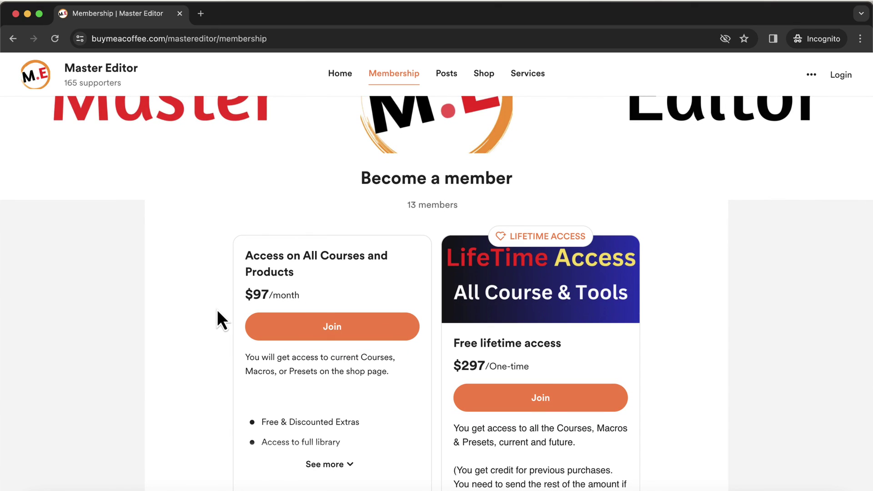
pyautogui.scroll(-2, 218, 311)
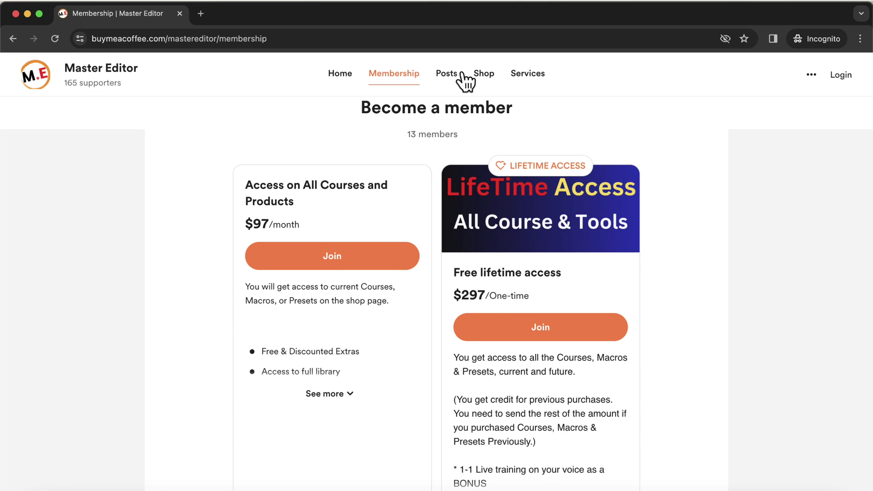
# Scroll through the Shop products, such as the $37 EQs and the Macro Pack.
pyautogui.click(482, 73)
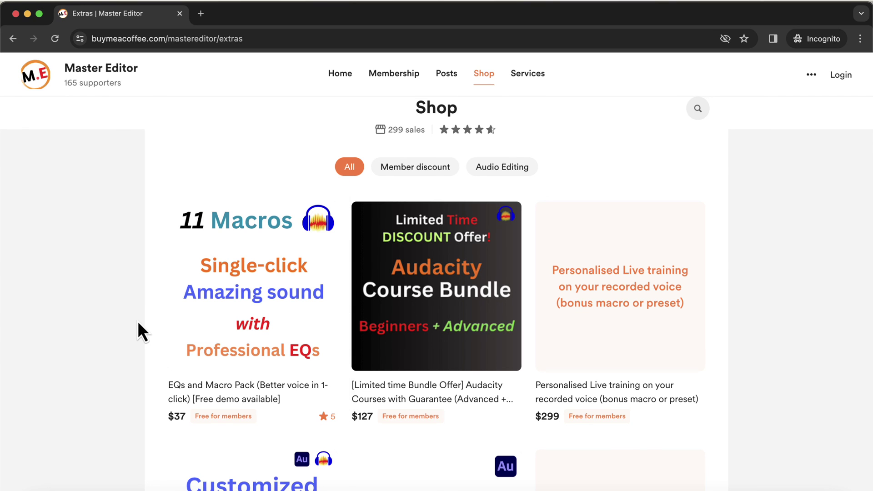
pyautogui.scroll(-5, 137, 321)
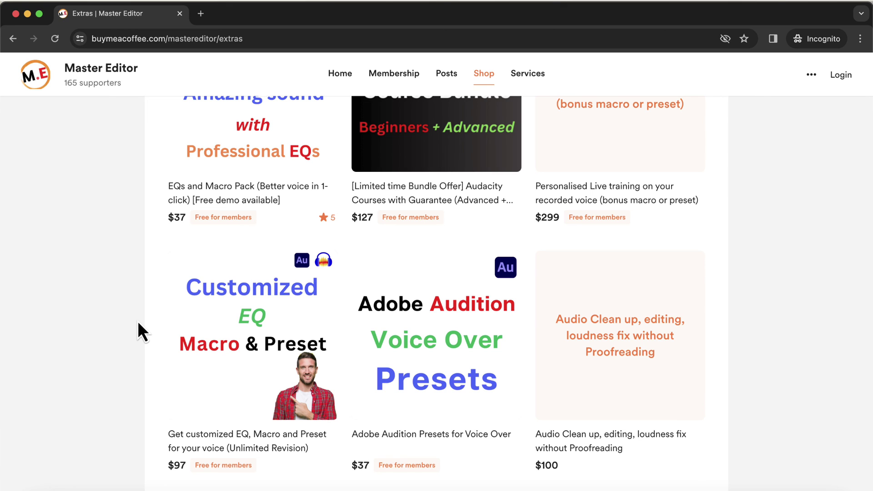
pyautogui.scroll(-5, 138, 320)
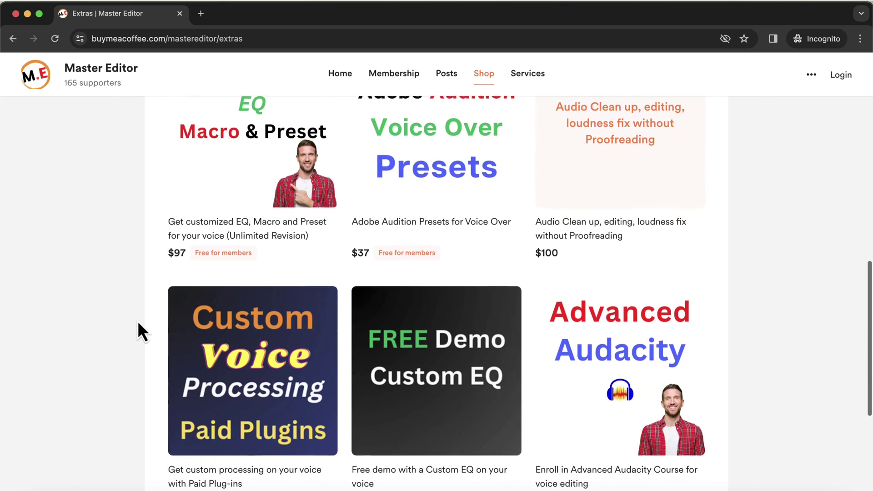